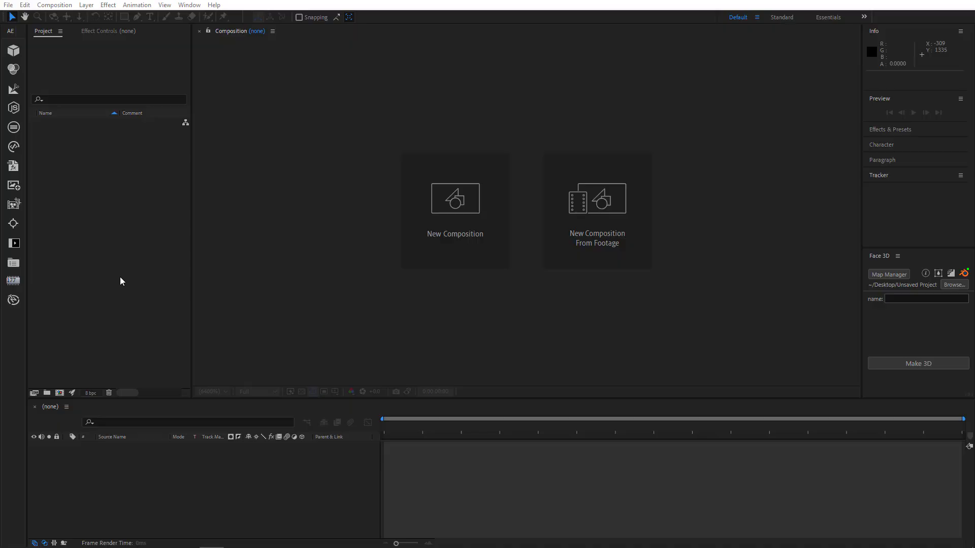
Import the elf portrait PNG into the project
{"action": "double_click", "coordinate": [86, 169]}
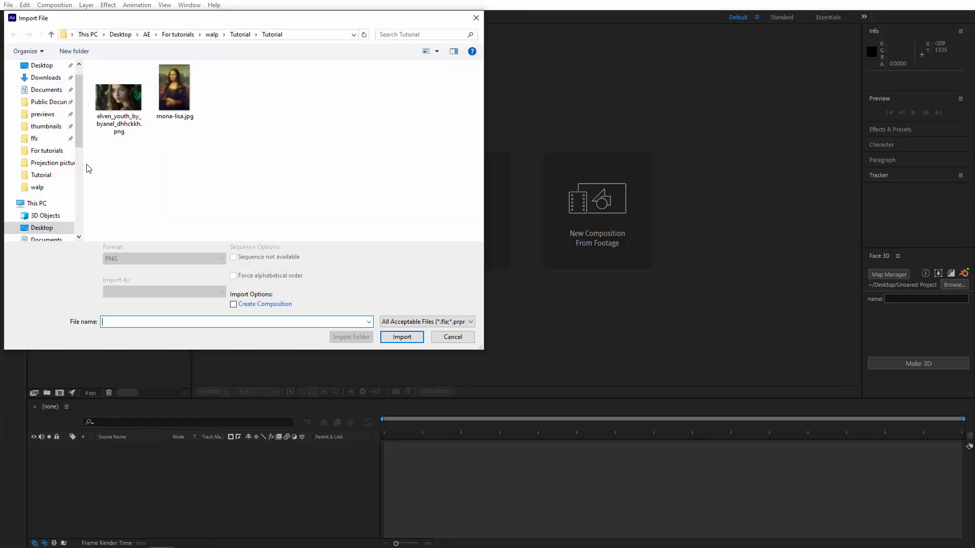
{"action": "left_click", "coordinate": [118, 107]}
{"action": "double_click", "coordinate": [118, 107]}
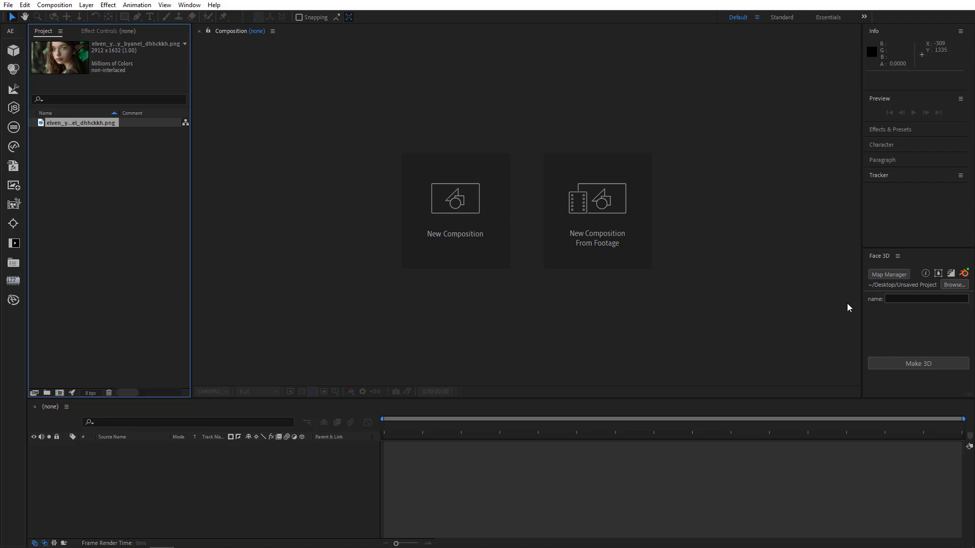
Generate a Depth-Anything-V2 depth map of the elf portrait in Face 3D Map Manager and download it
{"action": "left_click", "coordinate": [888, 274]}
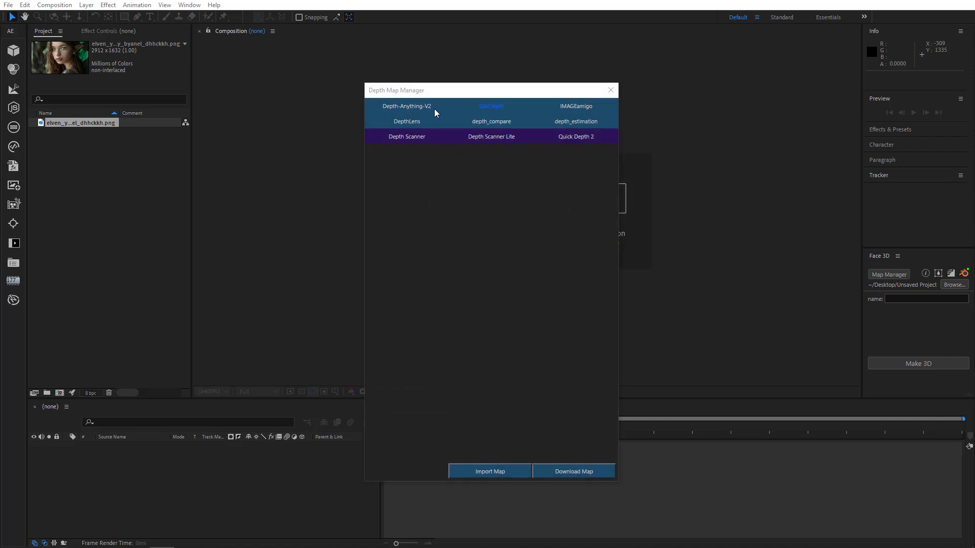
{"action": "left_click", "coordinate": [421, 108]}
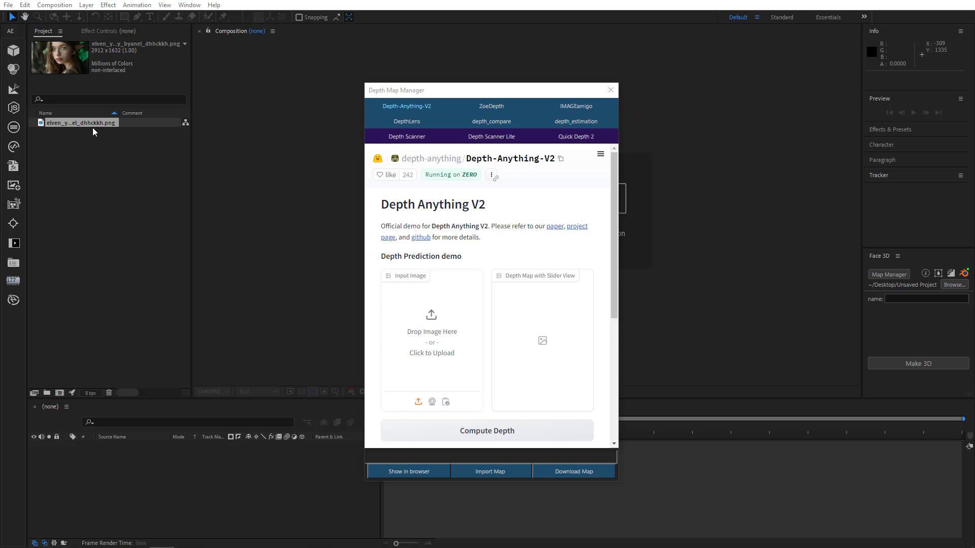
{"action": "left_click_drag", "start_coordinate": [92, 127], "coordinate": [429, 347]}
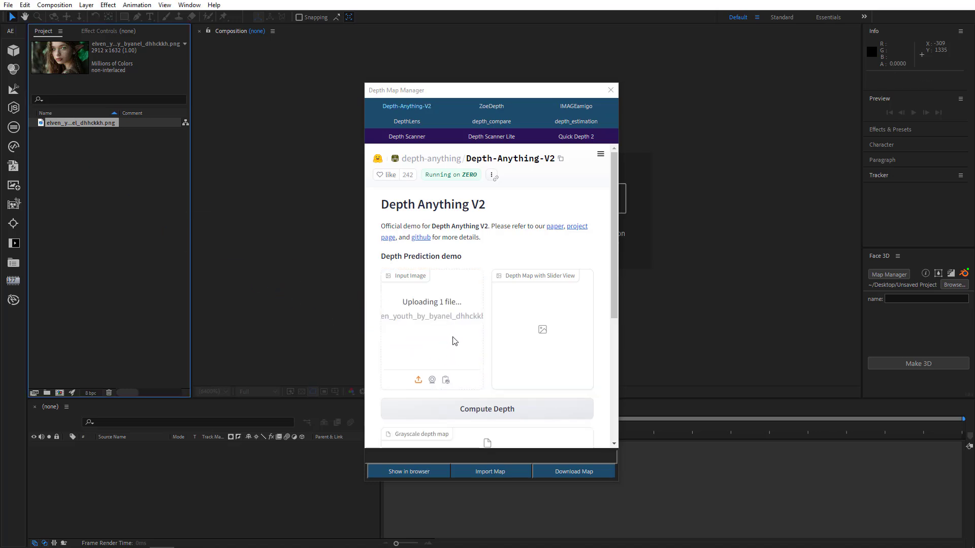
{"action": "left_click", "coordinate": [507, 418]}
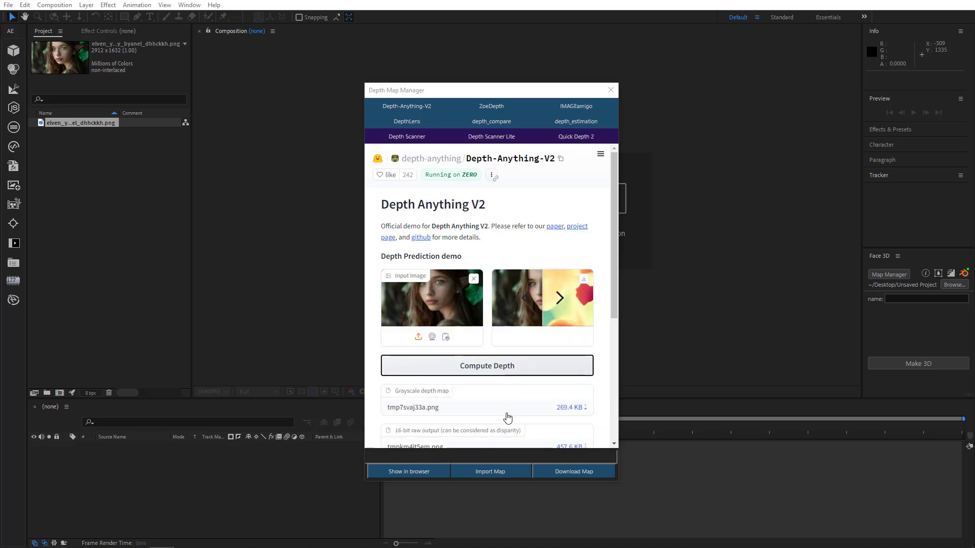
{"action": "left_click", "coordinate": [580, 473]}
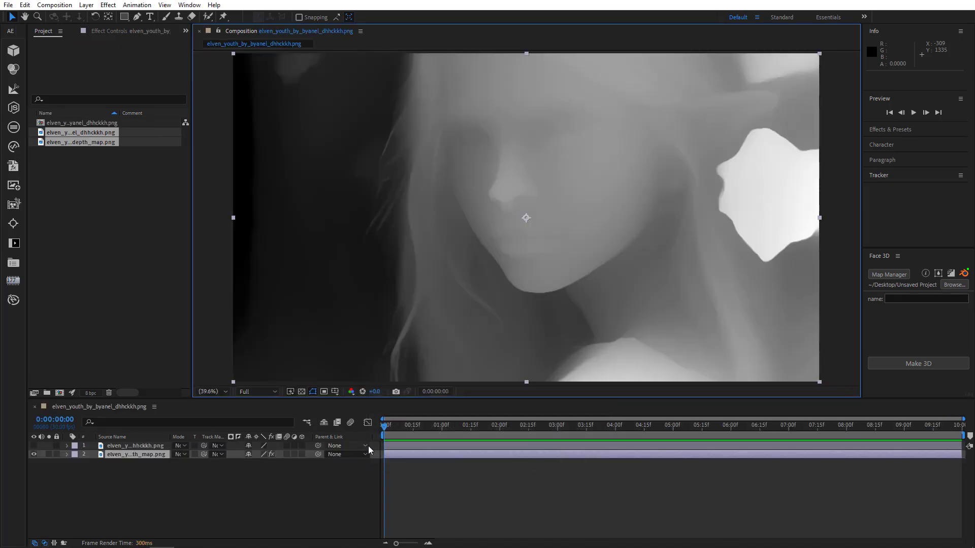
Zoom the view to 33.3%, then give the depth map layer Blurriness 36.0 and Depth Map Control 25
{"action": "key", "text": "comma"}
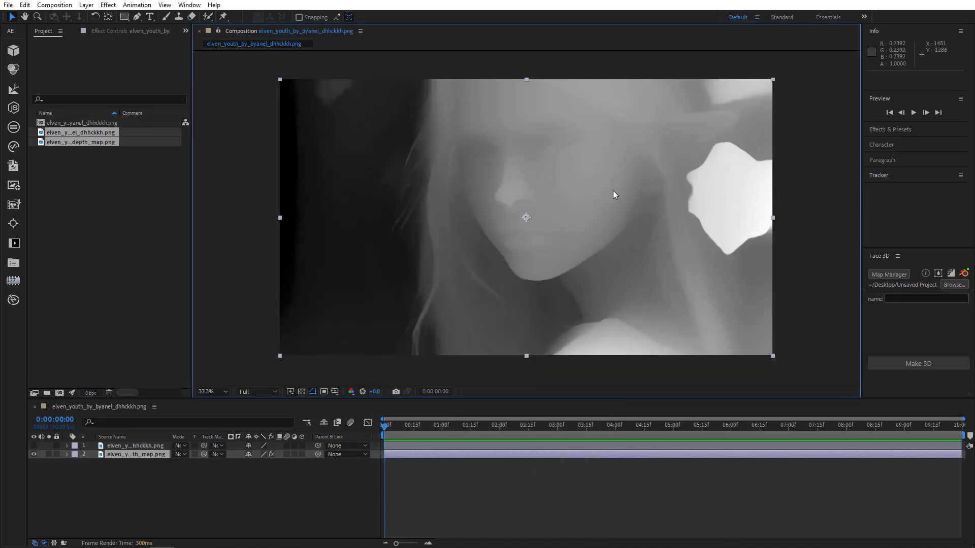
{"action": "left_click", "coordinate": [147, 454]}
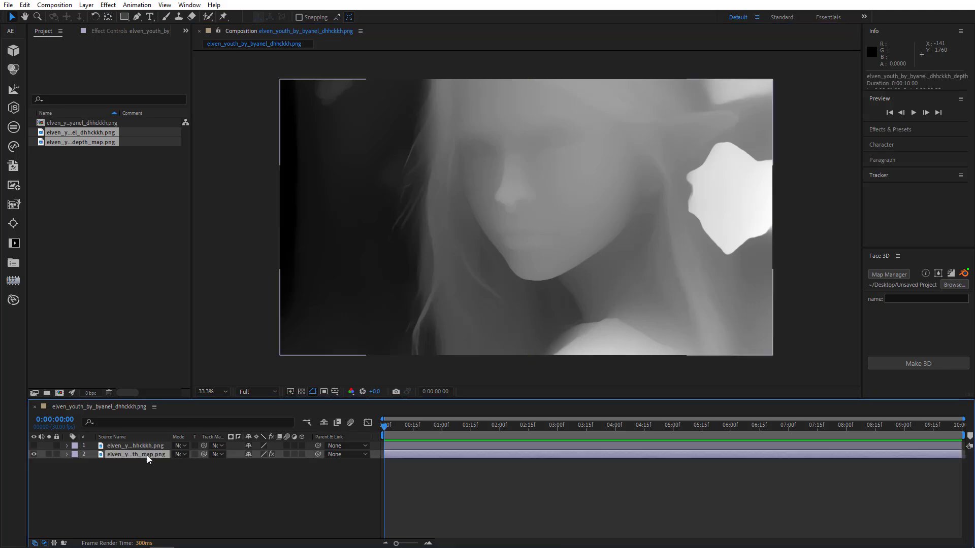
{"action": "left_click", "coordinate": [120, 31]}
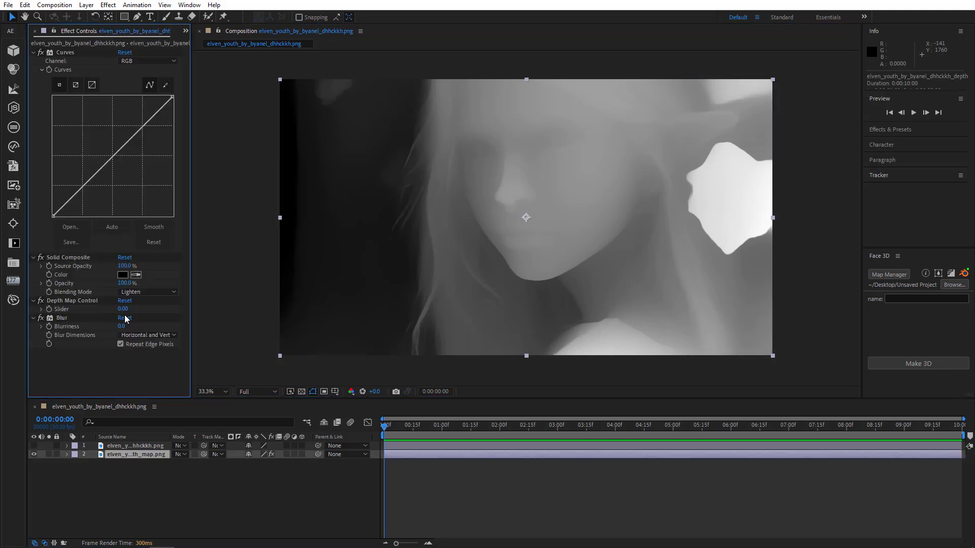
{"action": "left_click_drag", "start_coordinate": [133, 326], "coordinate": [214, 327]}
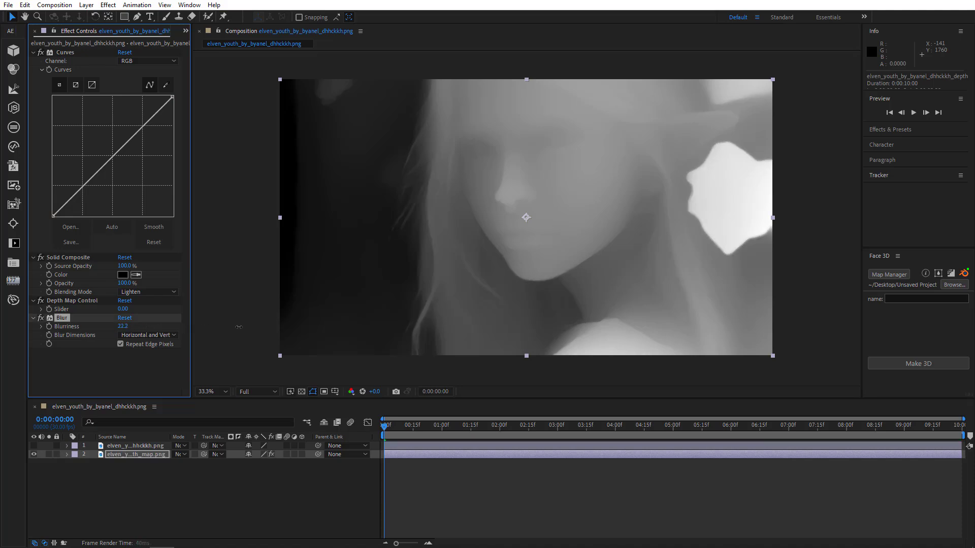
{"action": "left_click_drag", "start_coordinate": [293, 326], "coordinate": [328, 326]}
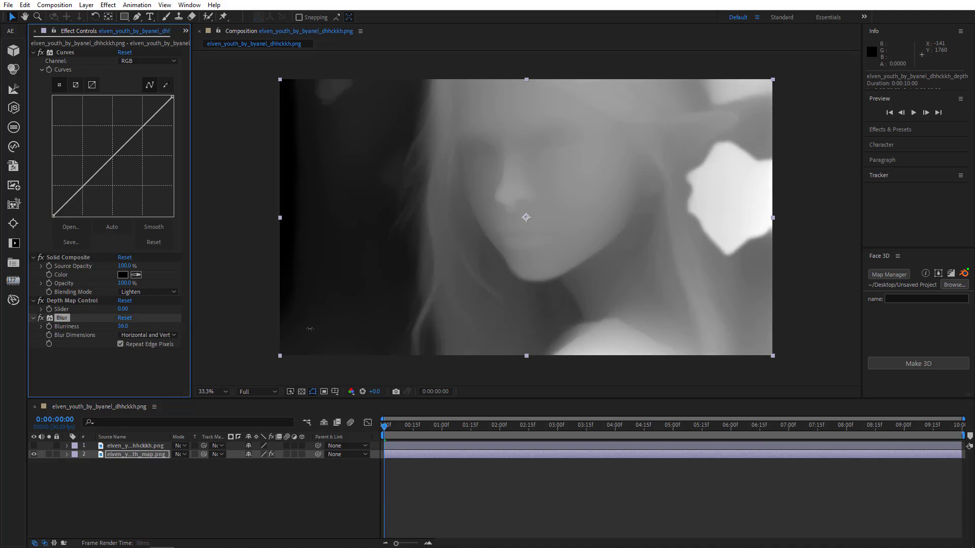
{"action": "left_click_drag", "start_coordinate": [123, 309], "coordinate": [141, 313]}
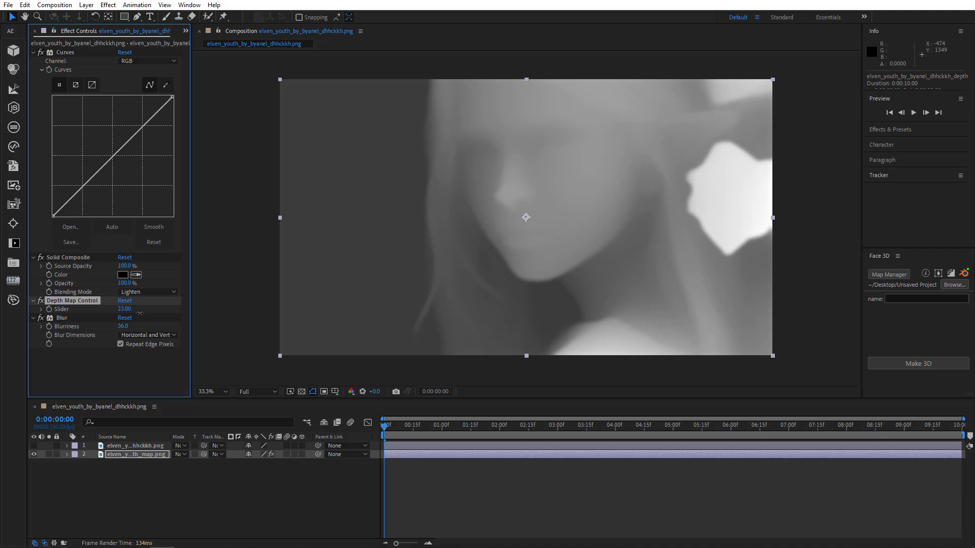
{"action": "left_click", "coordinate": [118, 482]}
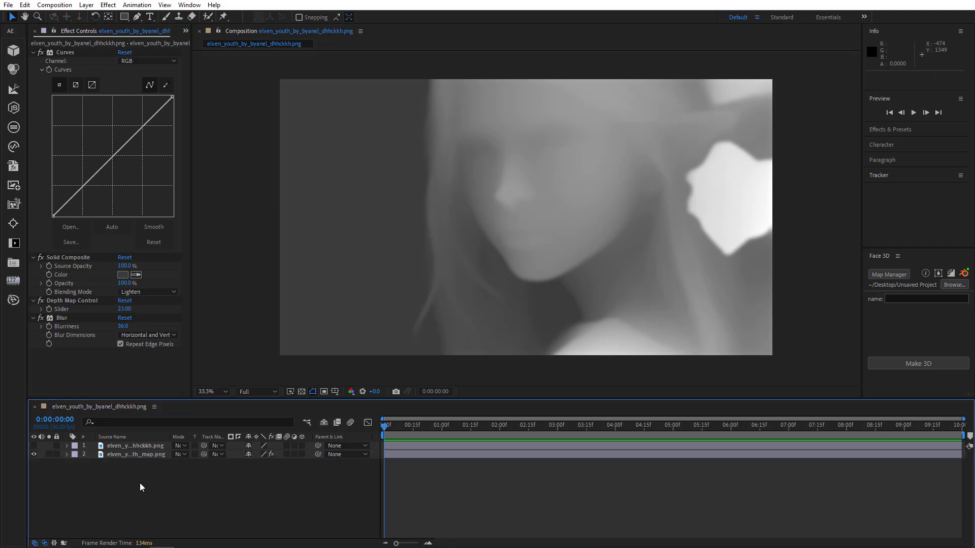
Build a Face 3D model named 'Elve' from both elf layers, dismissing the unsupported-import warning
{"action": "key", "text": "ctrl+a"}
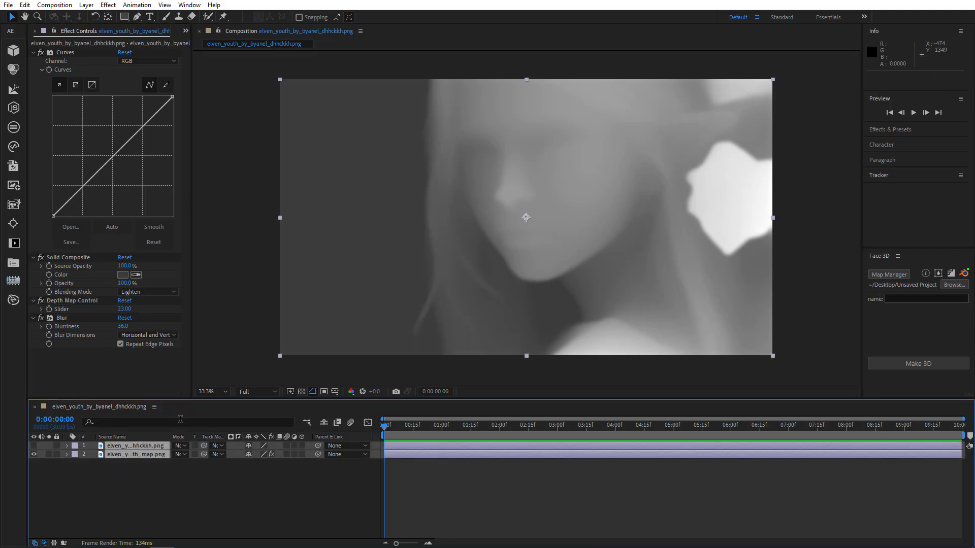
{"action": "left_click", "coordinate": [905, 299]}
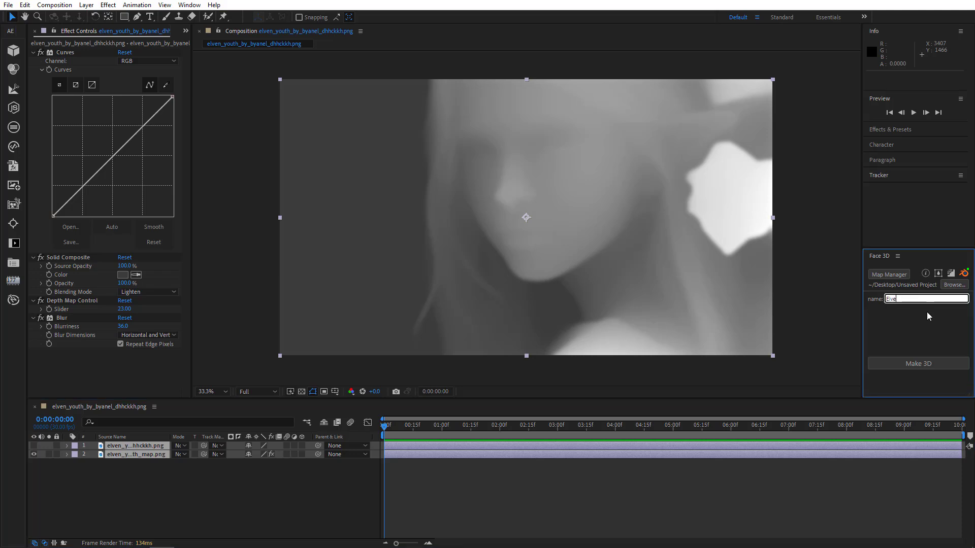
{"action": "left_click", "coordinate": [911, 363]}
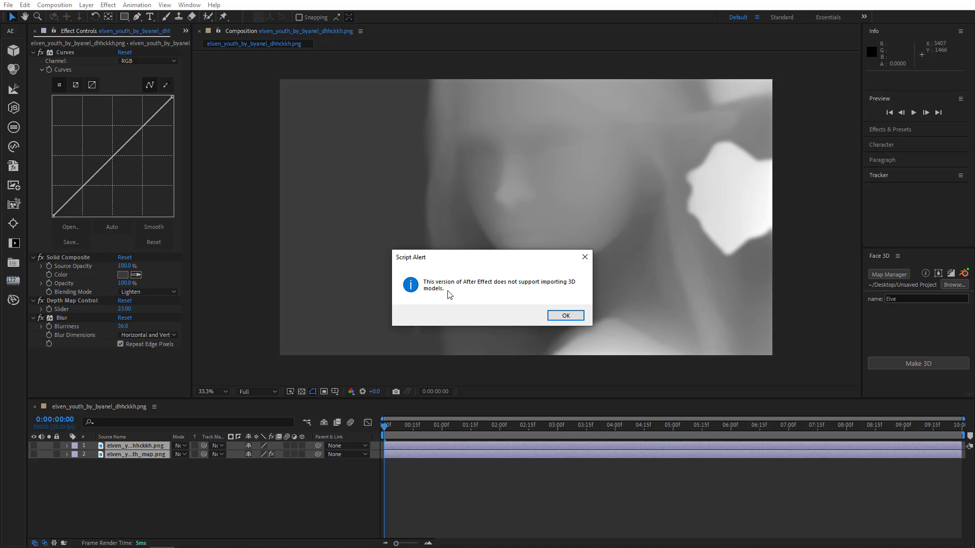
{"action": "left_click", "coordinate": [563, 315]}
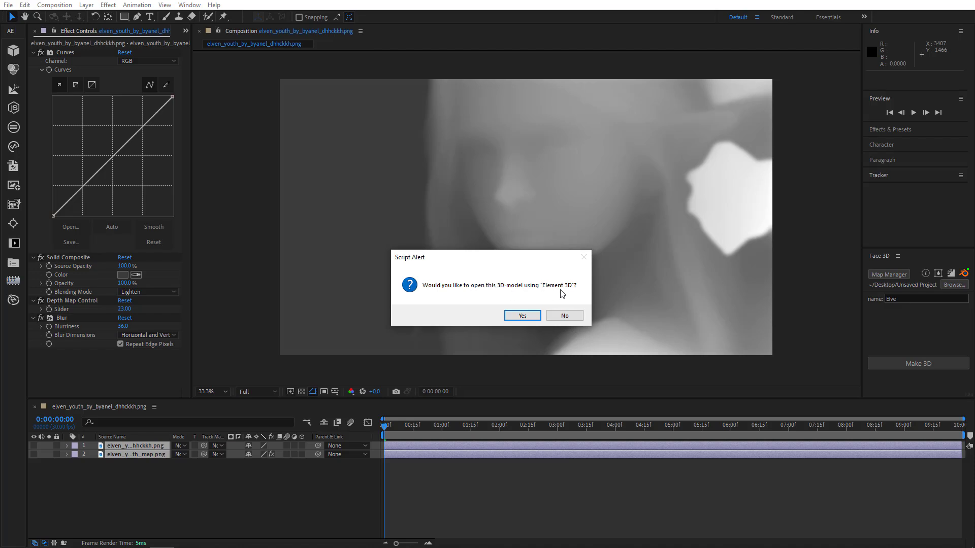
Accept opening the model in Element 3D and start a 3D object import from the 3D Model layer's Scene Setup
{"action": "left_click", "coordinate": [520, 315]}
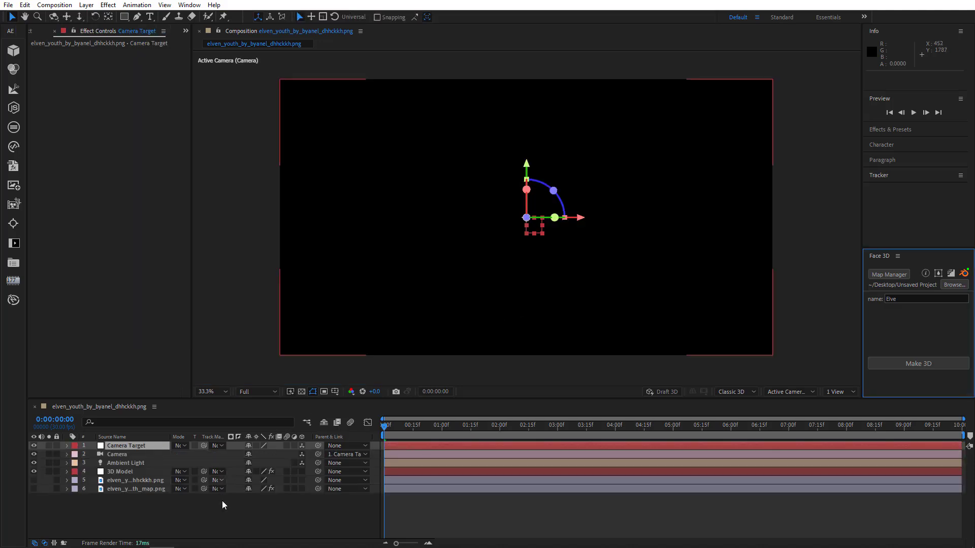
{"action": "left_click", "coordinate": [121, 471]}
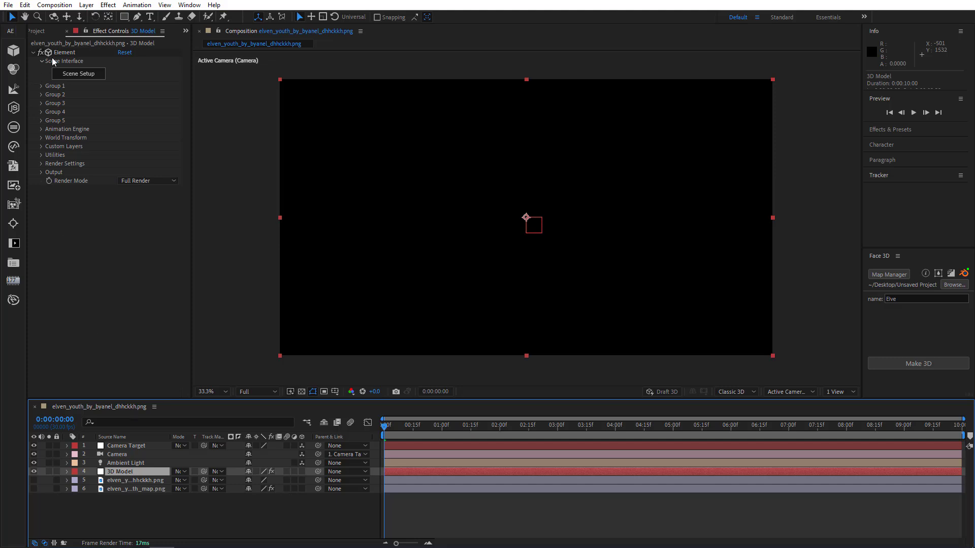
{"action": "left_click", "coordinate": [82, 75]}
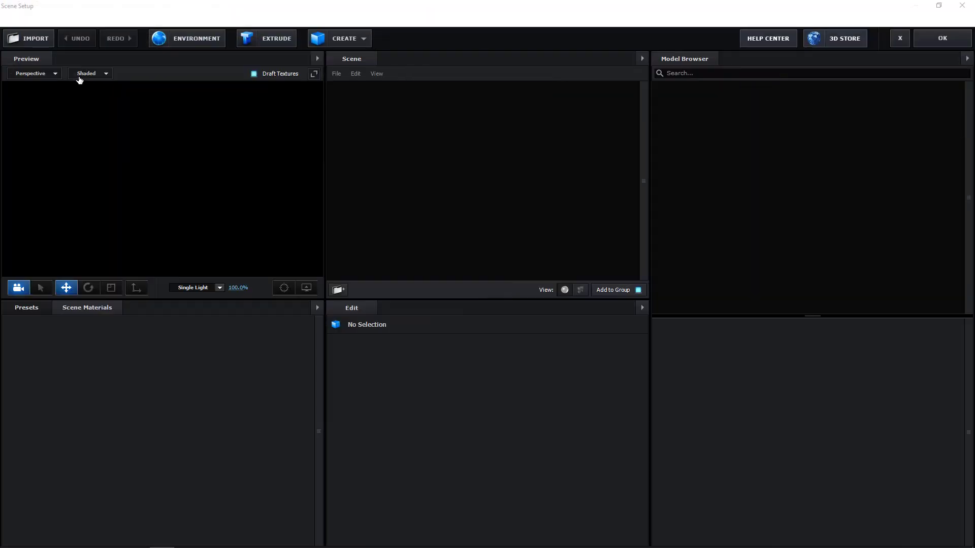
{"action": "left_click", "coordinate": [35, 39]}
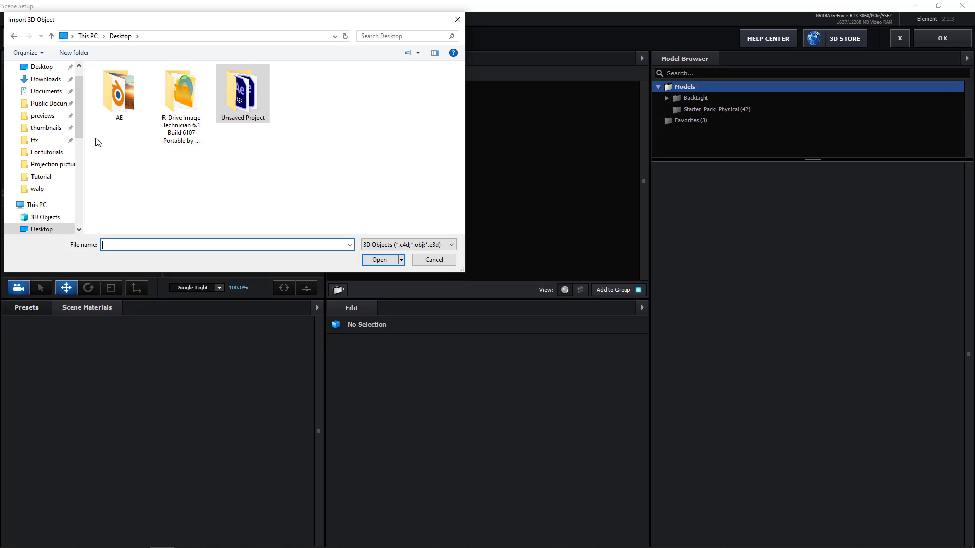
Browse to Unsaved Project > Objects > Elve and open Elve.obj
{"action": "double_click", "coordinate": [243, 98]}
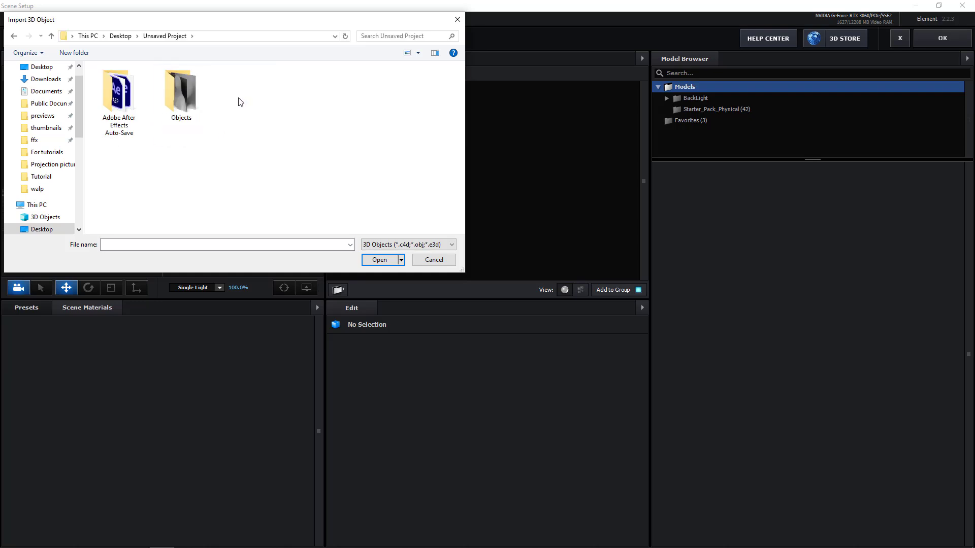
{"action": "double_click", "coordinate": [183, 105]}
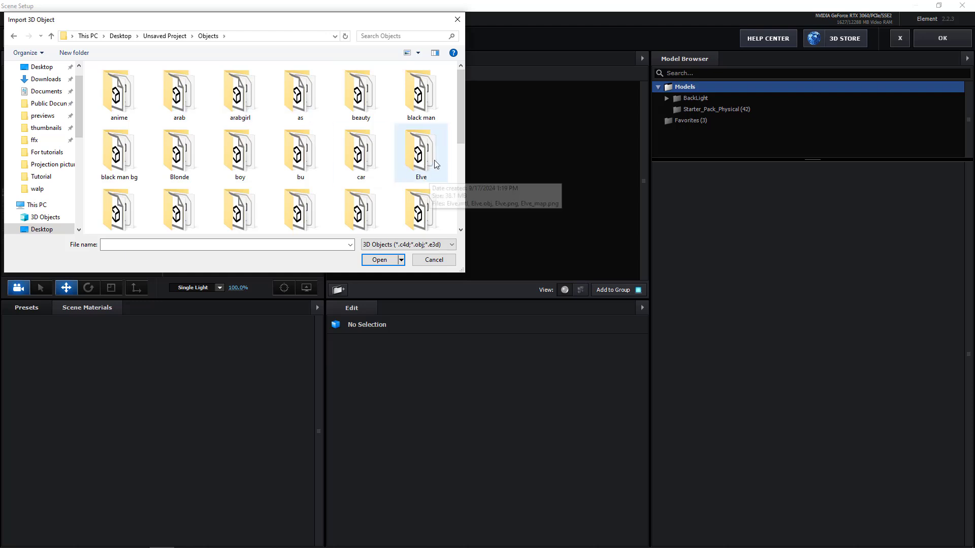
{"action": "left_click", "coordinate": [422, 150]}
{"action": "double_click", "coordinate": [422, 150]}
{"action": "left_click", "coordinate": [124, 82]}
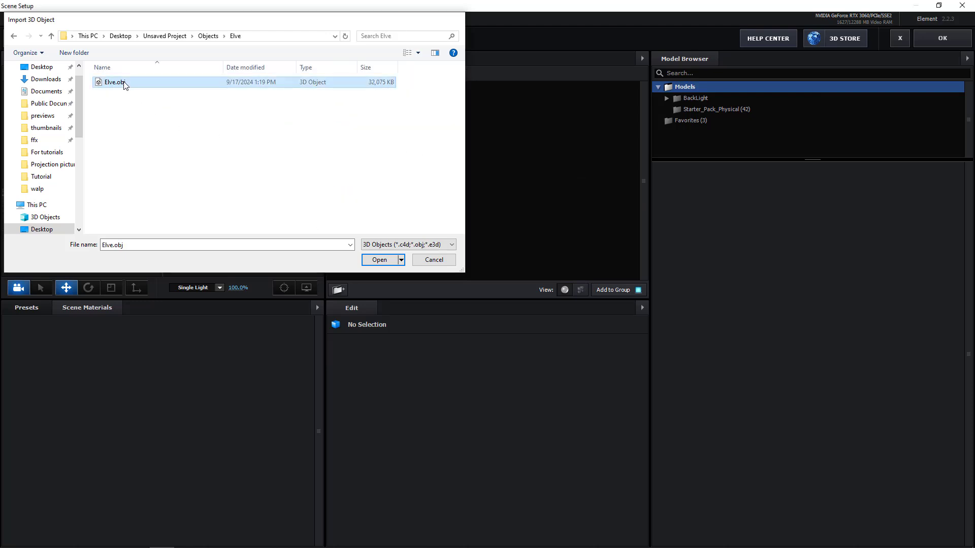
{"action": "double_click", "coordinate": [123, 82]}
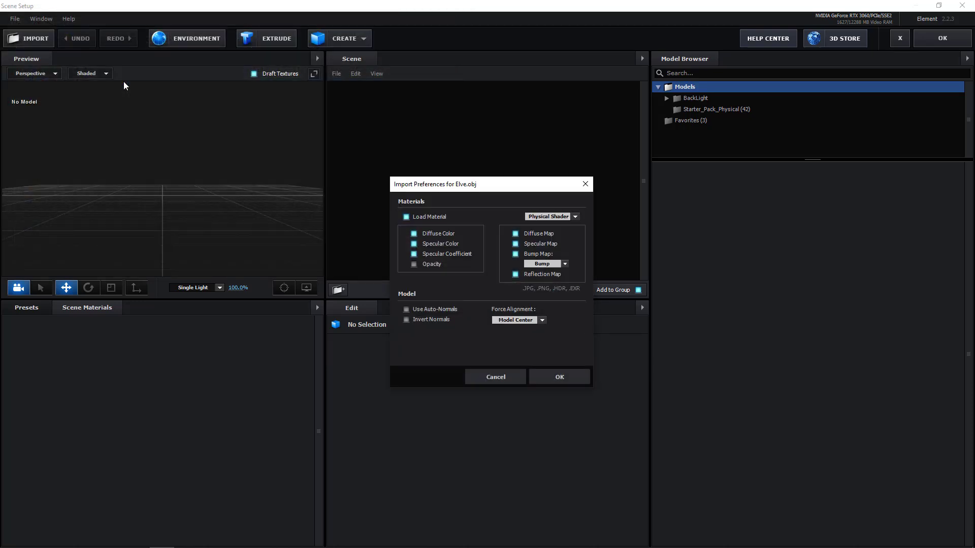
Set the imported material to Standard Shader and confirm the import preferences
{"action": "left_click", "coordinate": [539, 219]}
{"action": "left_click", "coordinate": [546, 227]}
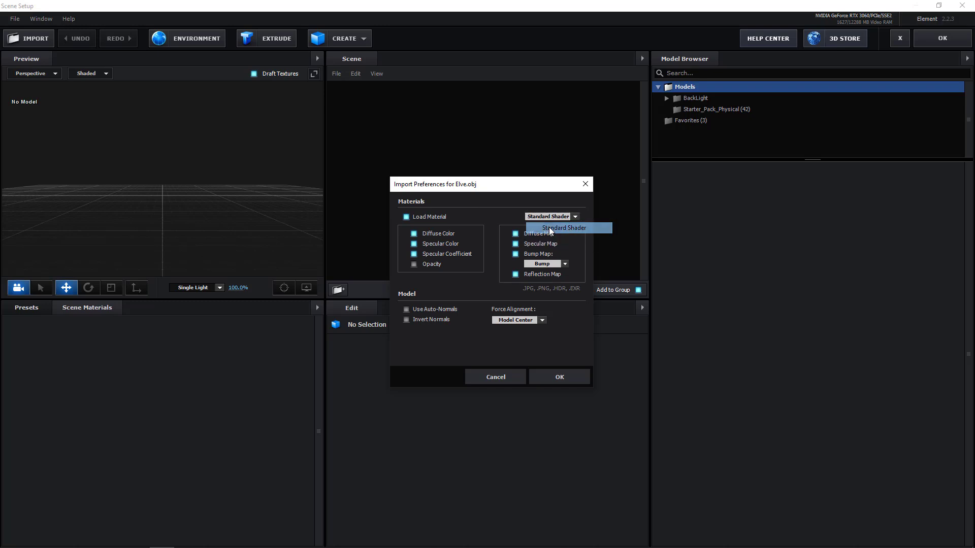
{"action": "left_click", "coordinate": [555, 376]}
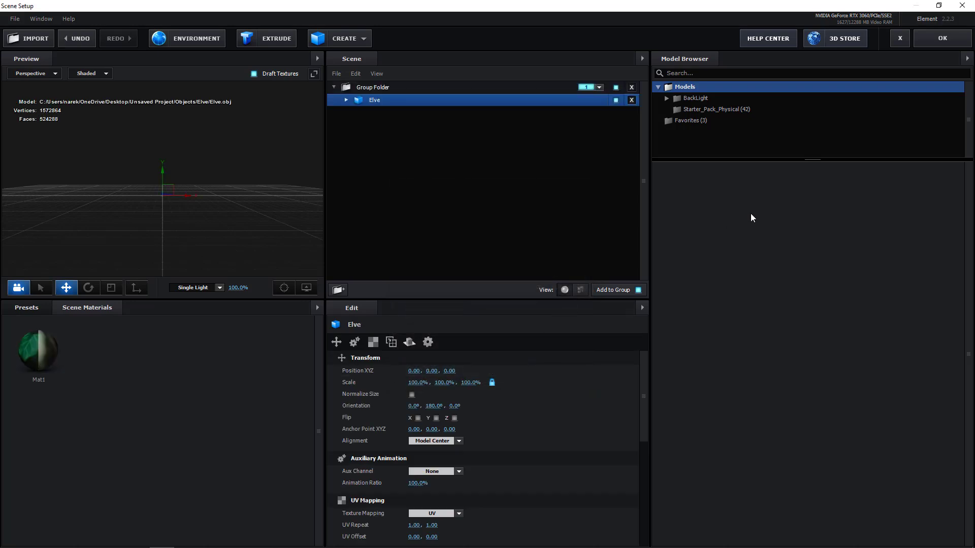
Return to the composition, orbit the camera to a side view of the elf, and select the 3D Model's Element effect
{"action": "left_click", "coordinate": [942, 40]}
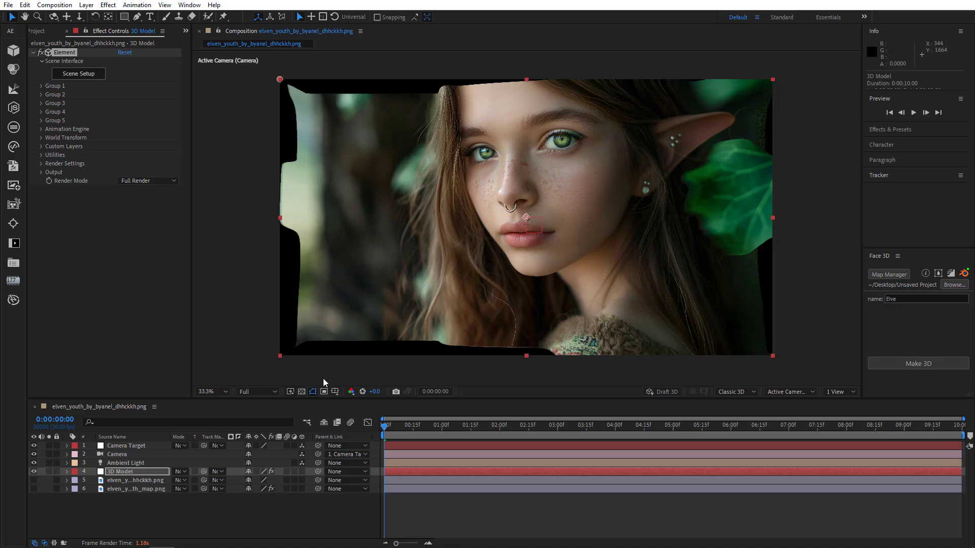
{"action": "left_click_drag", "start_coordinate": [534, 282], "coordinate": [615, 275]}
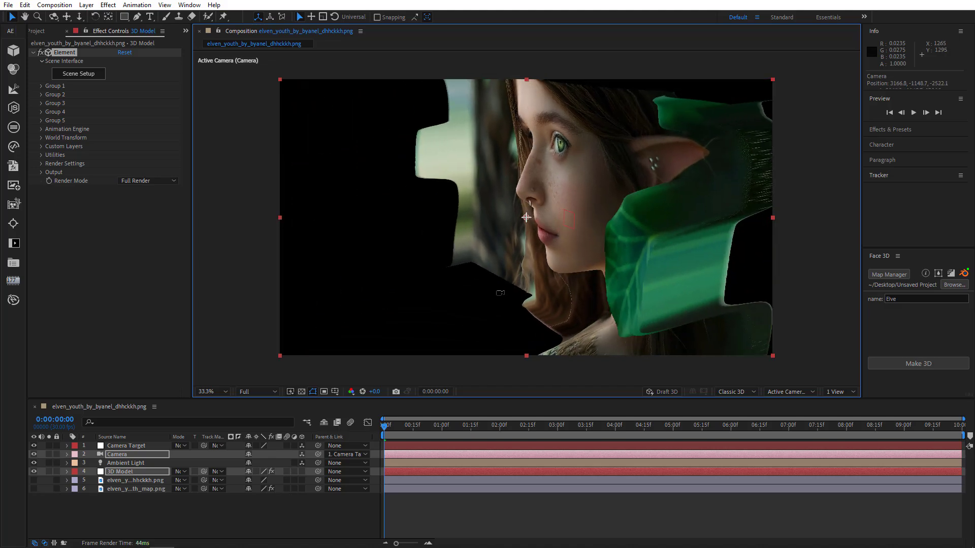
{"action": "left_click", "coordinate": [259, 456]}
{"action": "left_click", "coordinate": [117, 472]}
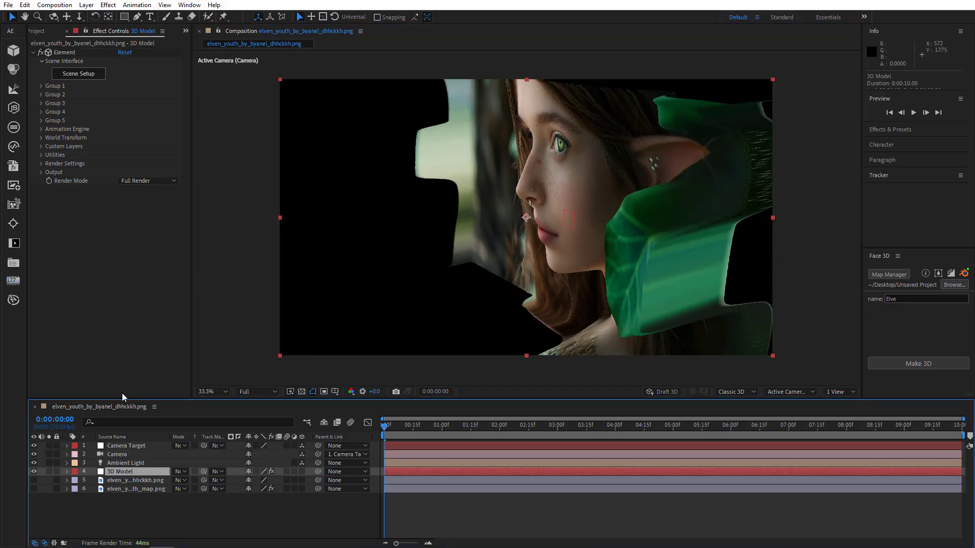
{"action": "left_click", "coordinate": [79, 81]}
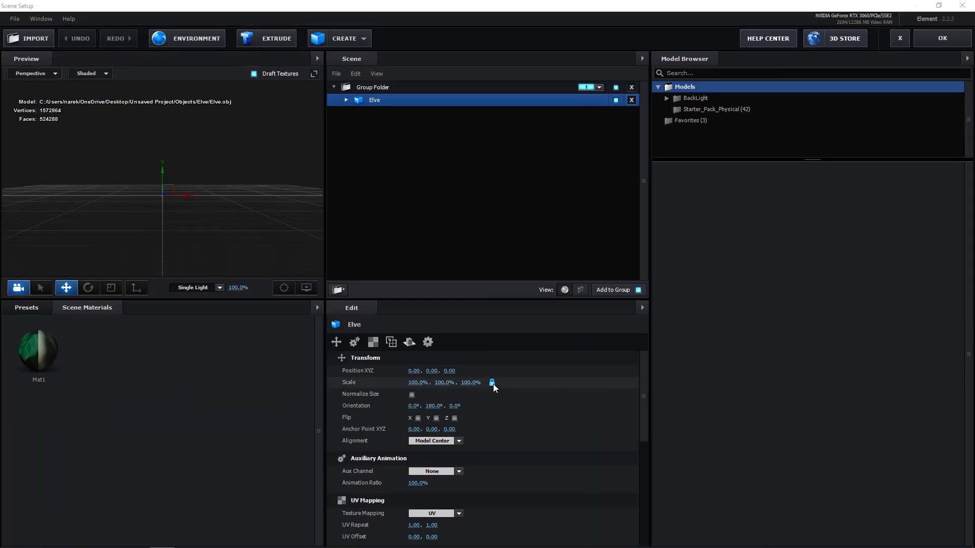
Unlink the scale axes and set the Elve model's Z scale to 120%
{"action": "left_click", "coordinate": [492, 383]}
{"action": "left_click", "coordinate": [472, 382]}
{"action": "type", "text": "120"}
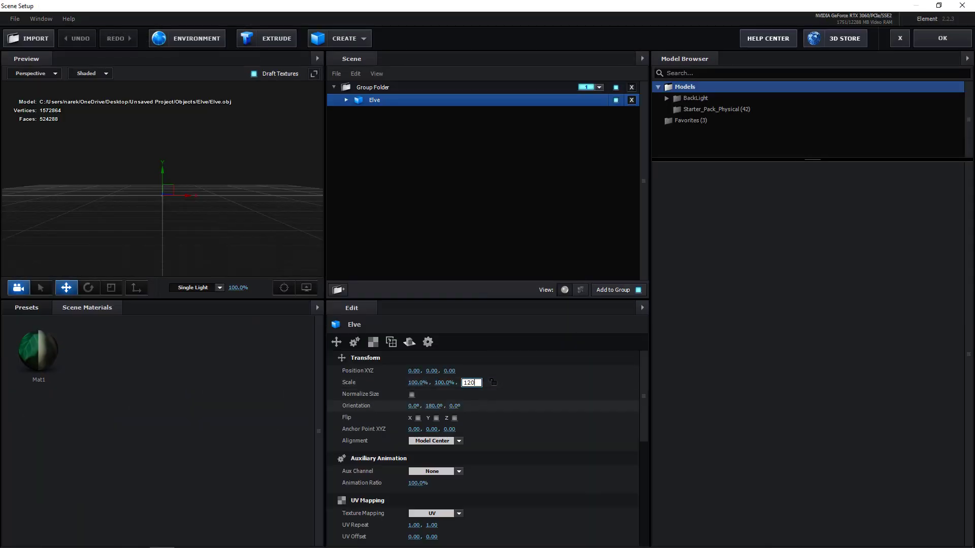
{"action": "key", "text": "Return"}
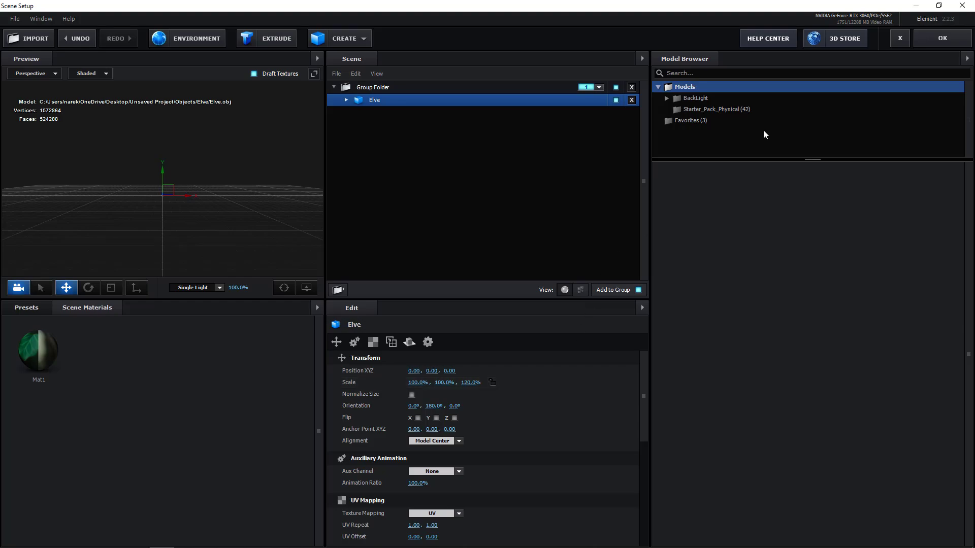
{"action": "left_click", "coordinate": [943, 38]}
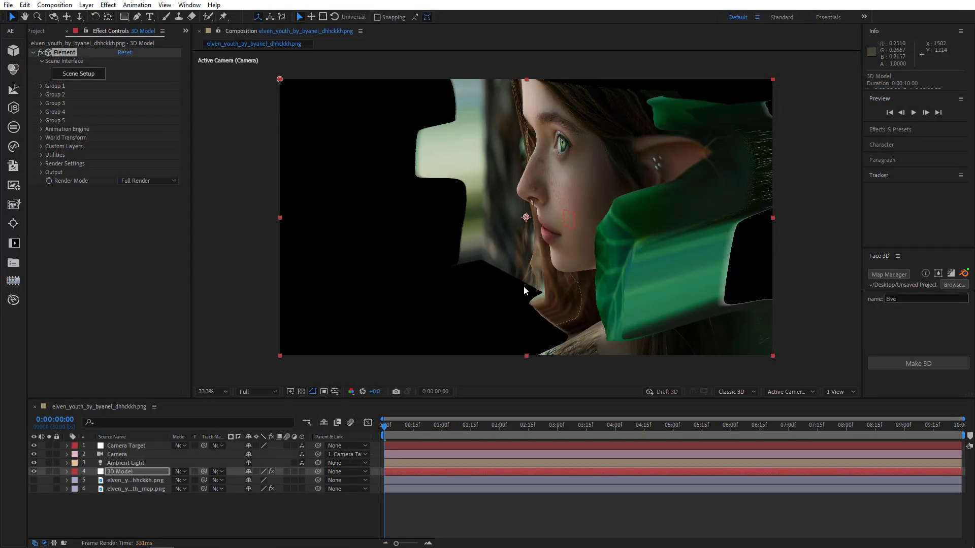
Orbit the camera to face the elf head-on, then dolly it closer to the face
{"action": "key", "text": "c"}
{"action": "left_click_drag", "start_coordinate": [480, 285], "coordinate": [539, 285]}
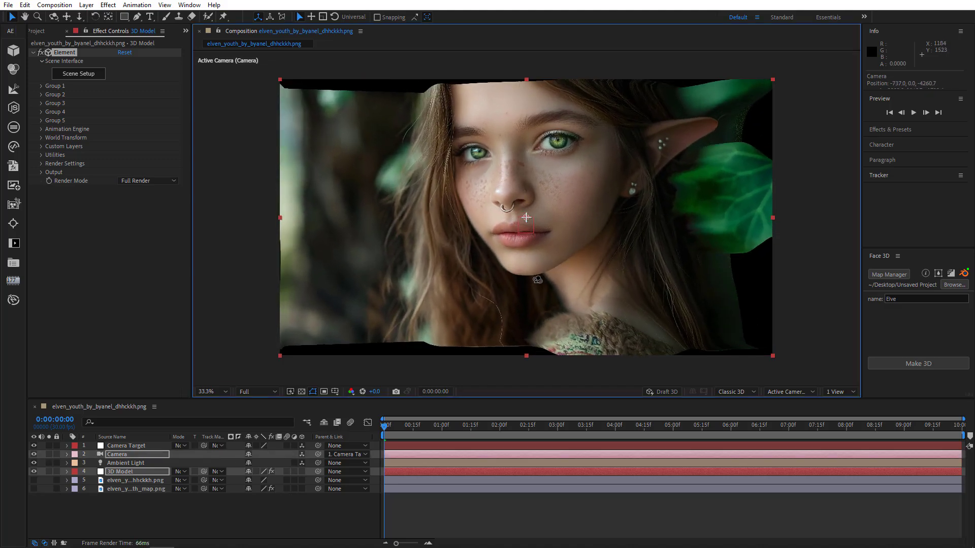
{"action": "left_click_drag", "start_coordinate": [541, 238], "coordinate": [522, 198]}
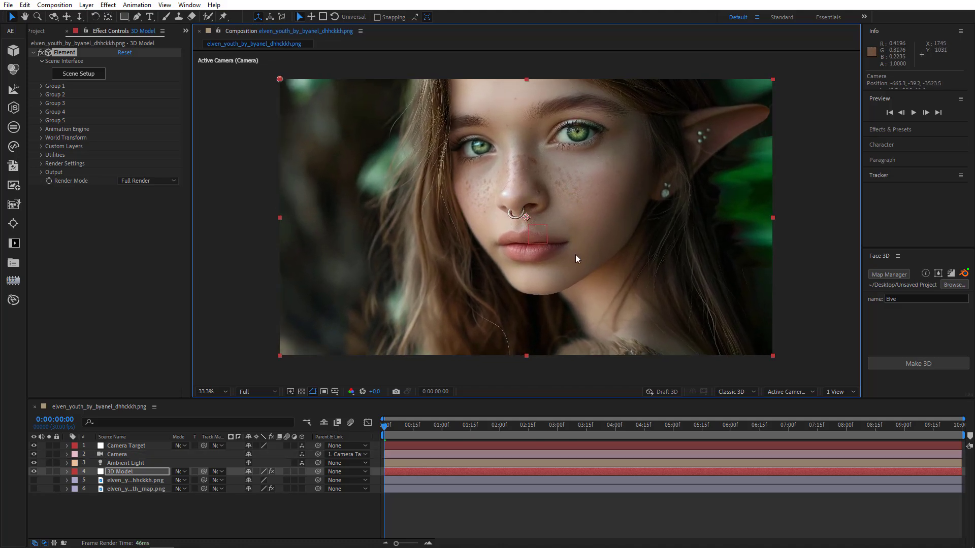
Set starting keyframes for the camera's Position and Point of Interest
{"action": "left_click", "coordinate": [122, 454]}
{"action": "key", "text": "p"}
{"action": "left_click", "coordinate": [94, 461]}
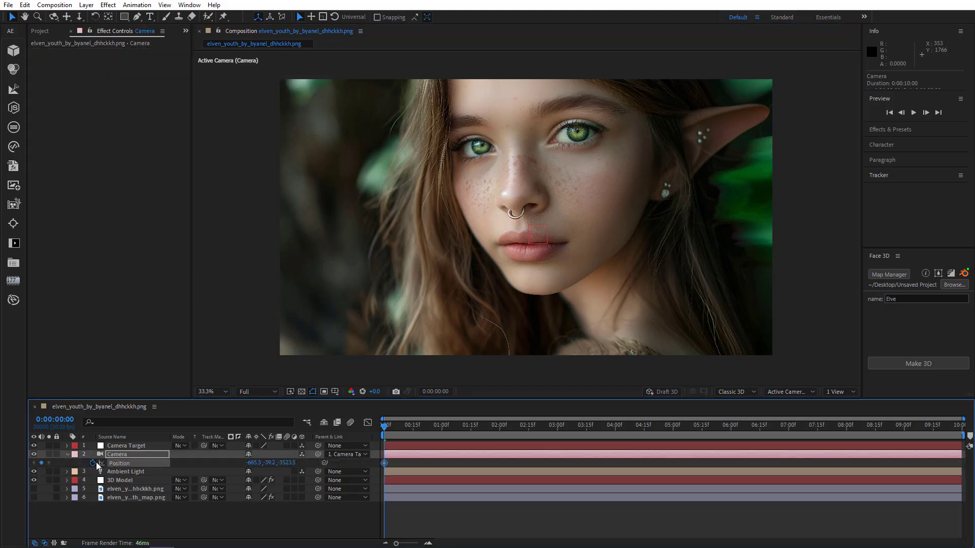
{"action": "key", "text": "shift+a"}
{"action": "left_click", "coordinate": [93, 463]}
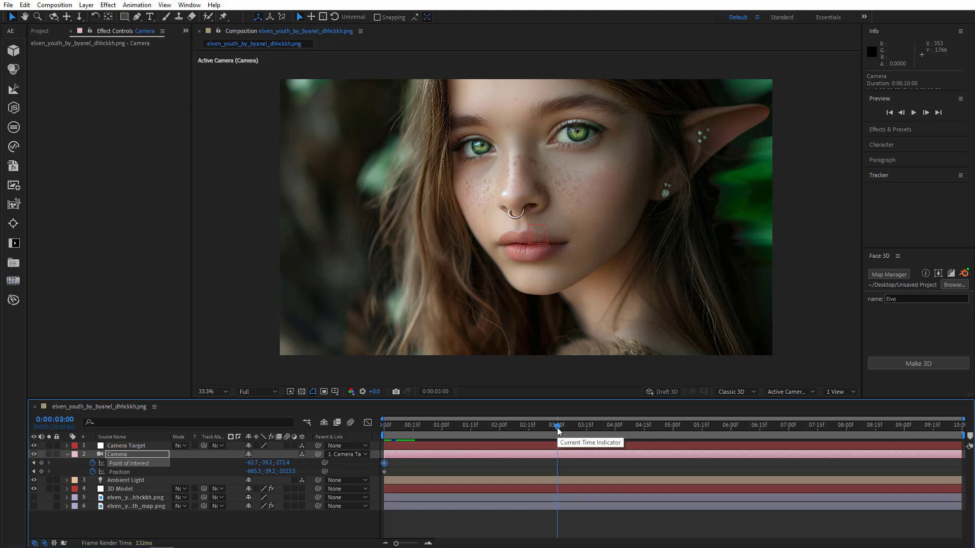
At 3 seconds orbit the camera to an angled view, then refine the starting framing
{"action": "left_click", "coordinate": [557, 428]}
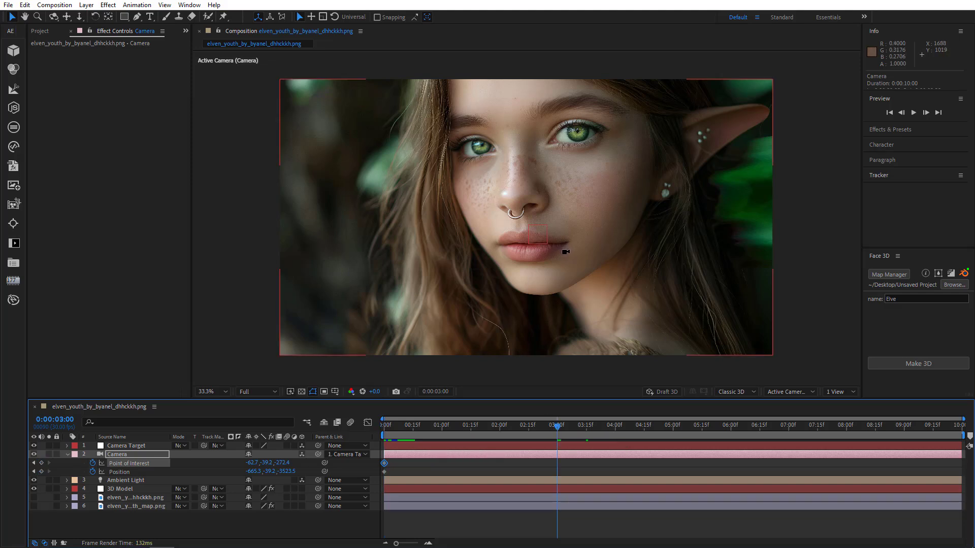
{"action": "left_click_drag", "start_coordinate": [565, 251], "coordinate": [528, 262]}
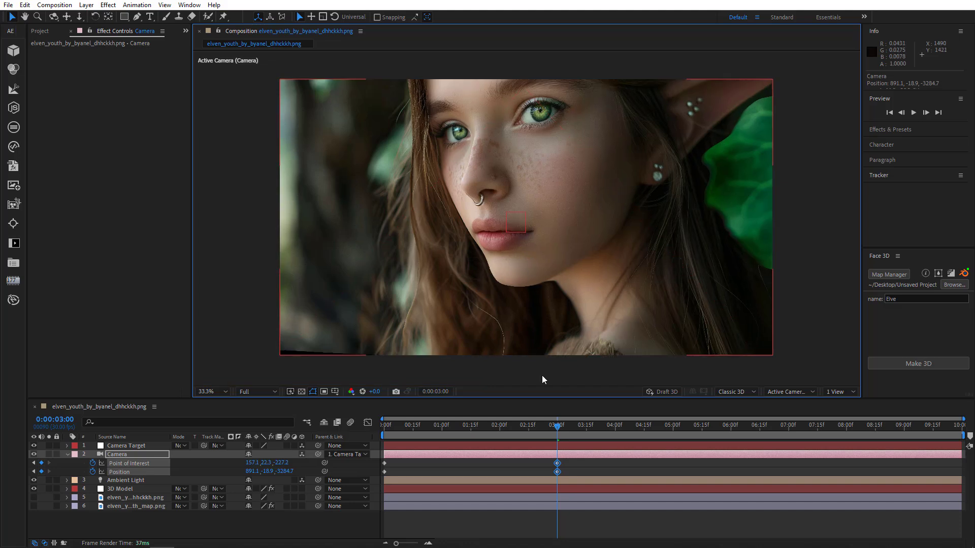
{"action": "left_click", "coordinate": [476, 425]}
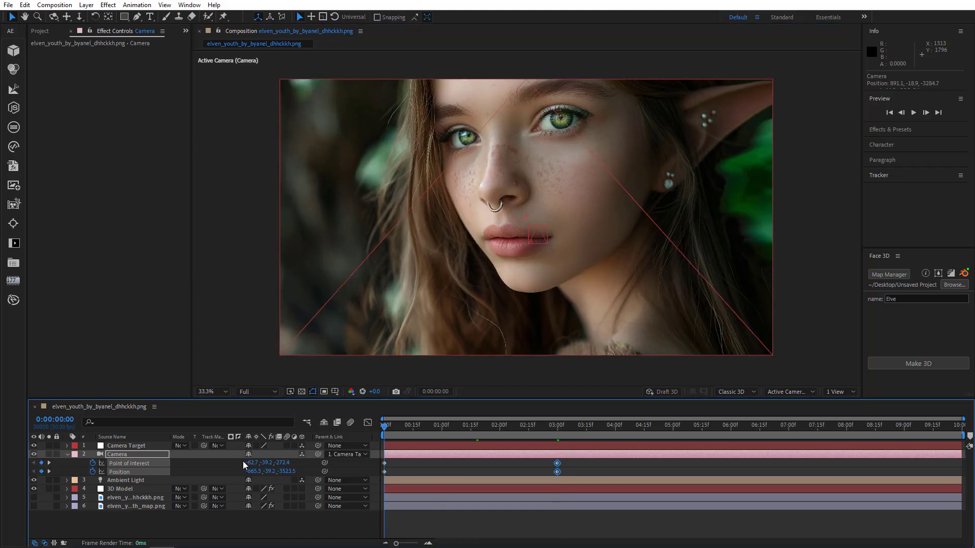
{"action": "key", "text": "Home"}
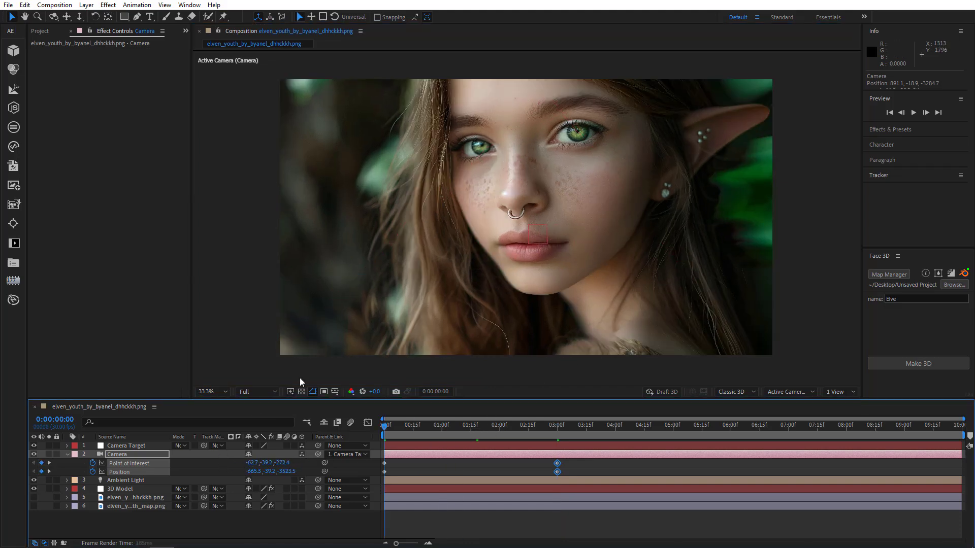
{"action": "left_click_drag", "start_coordinate": [511, 263], "coordinate": [516, 266]}
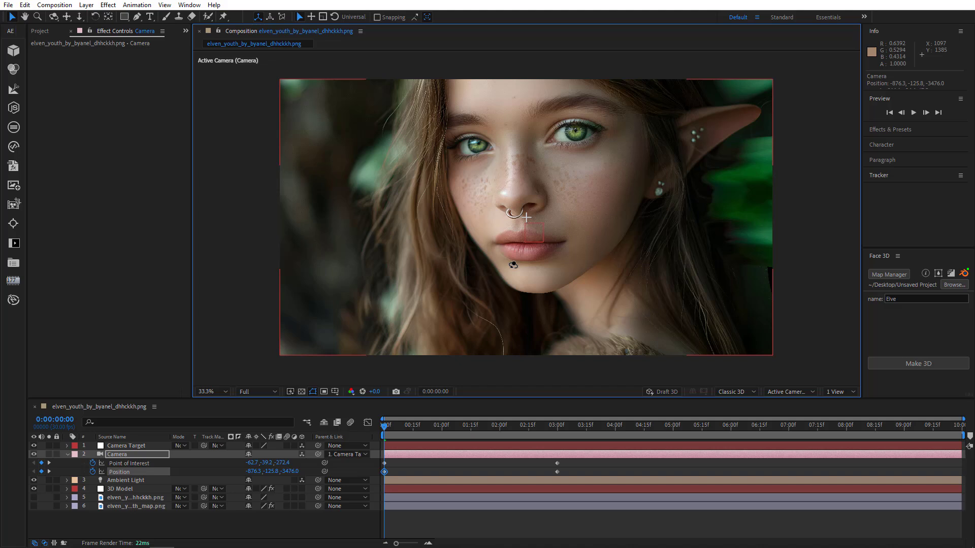
{"action": "left_click_drag", "start_coordinate": [513, 264], "coordinate": [514, 277]}
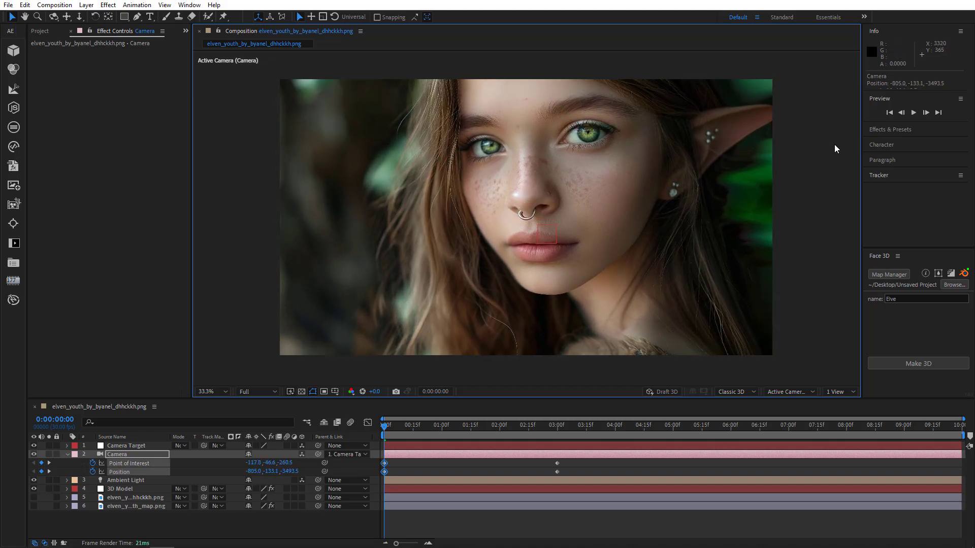
End the work area at 3 seconds, trim the composition to it, and preview full screen
{"action": "left_click_drag", "start_coordinate": [963, 435], "coordinate": [569, 472]}
{"action": "left_click", "coordinate": [557, 427]}
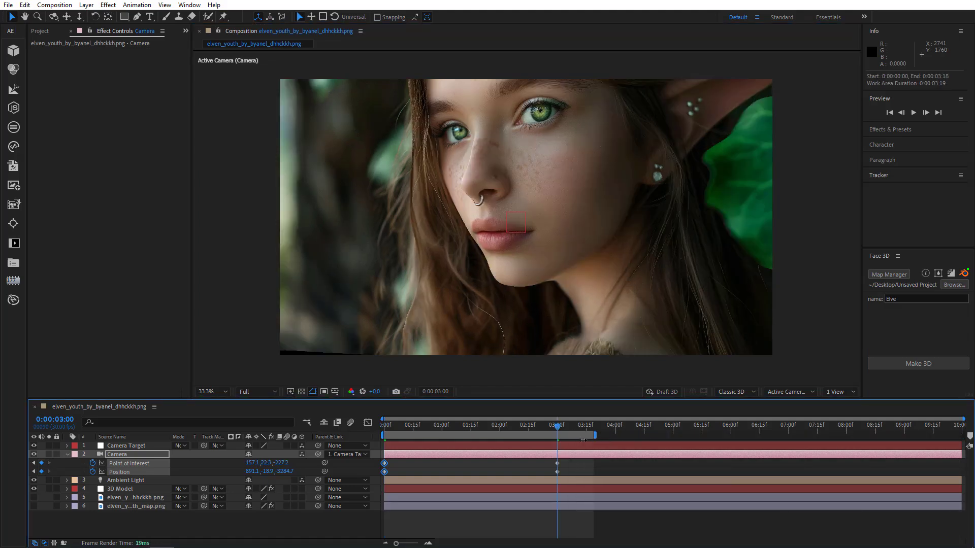
{"action": "left_click_drag", "start_coordinate": [583, 440], "coordinate": [557, 437]}
{"action": "right_click", "coordinate": [538, 438]}
{"action": "left_click", "coordinate": [568, 467]}
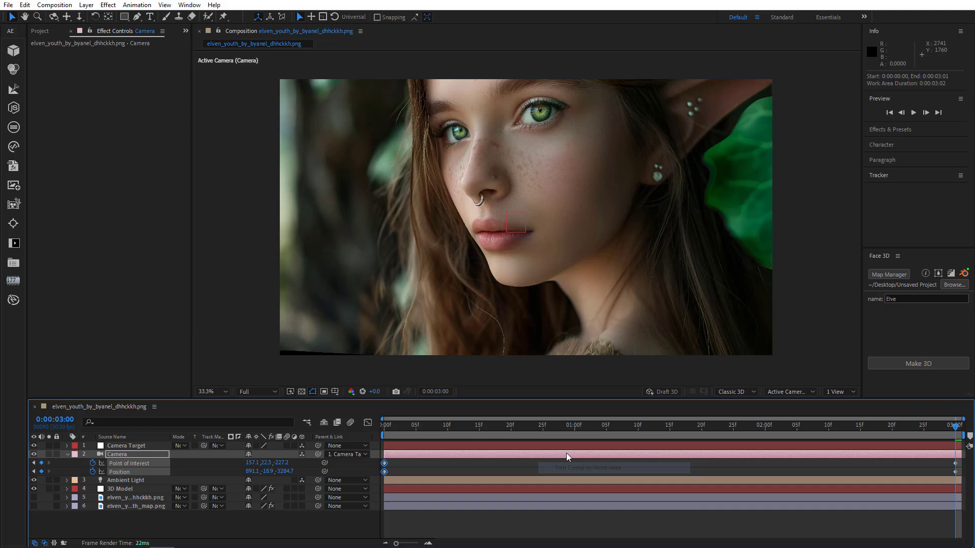
{"action": "key", "text": "ctrl+backslash"}
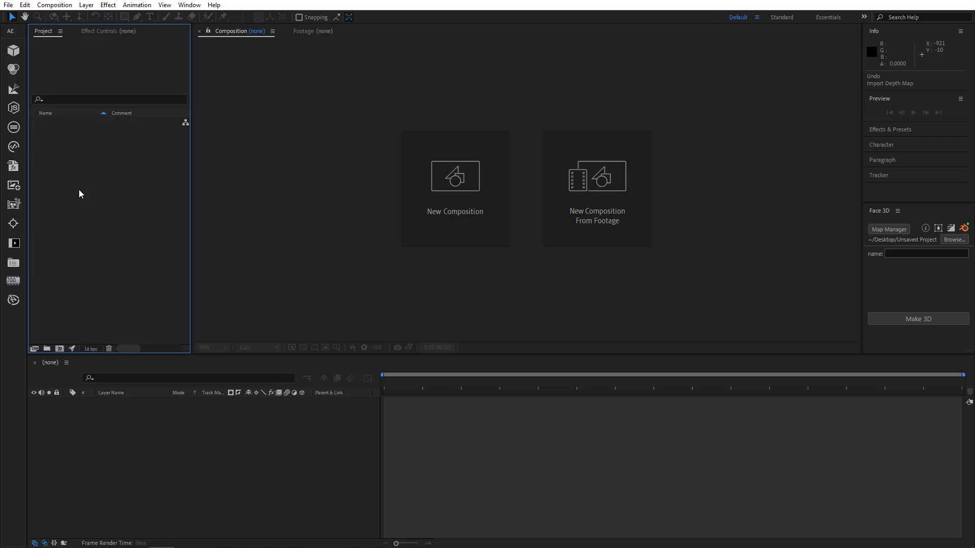
Import mona-lisa.jpg, previewing the painting in an image viewer first
{"action": "double_click", "coordinate": [79, 193]}
{"action": "left_click", "coordinate": [179, 86]}
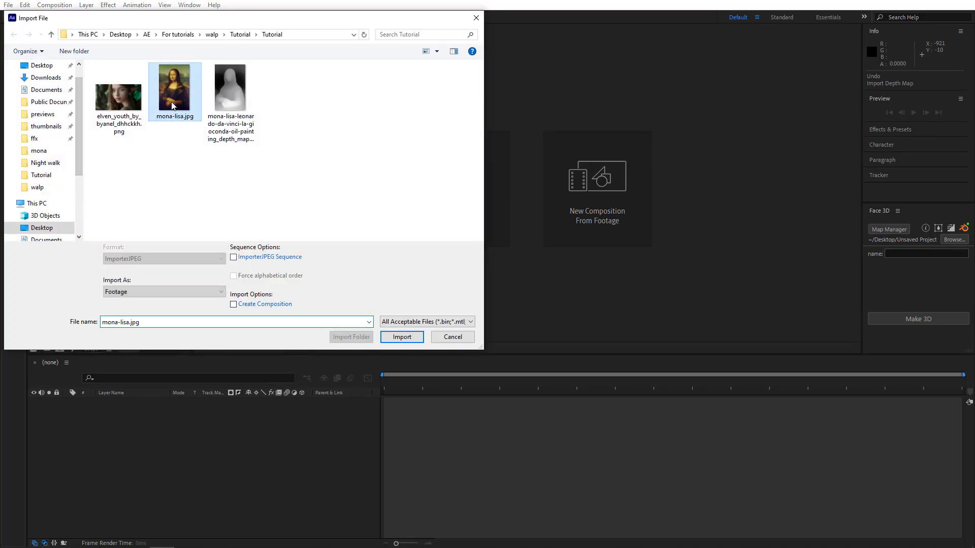
{"action": "right_click", "coordinate": [182, 84]}
{"action": "left_click", "coordinate": [201, 107]}
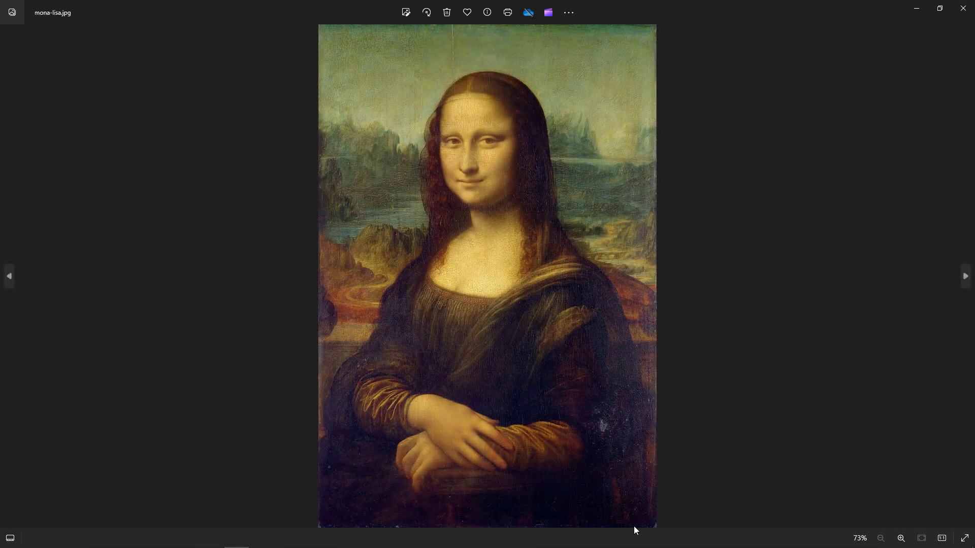
{"action": "left_click", "coordinate": [963, 8]}
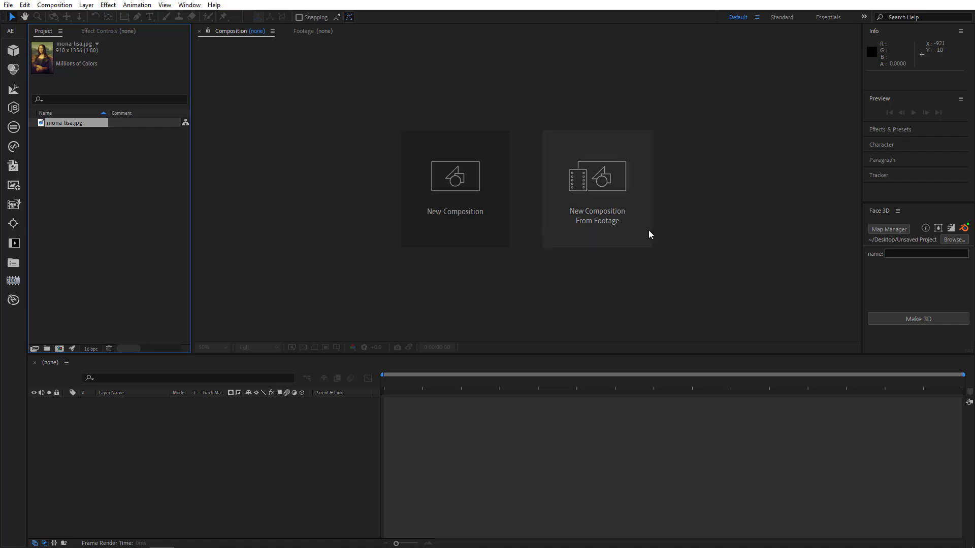
Import the Mona Lisa depth map PNG via Face 3D's Map Manager into a mona-lisa.jpg composition
{"action": "left_click", "coordinate": [891, 230]}
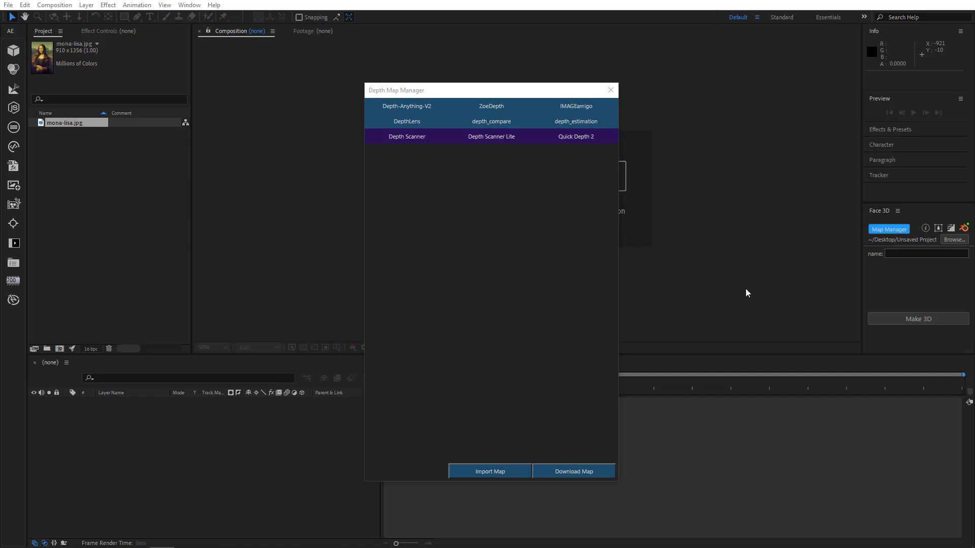
{"action": "left_click", "coordinate": [485, 471]}
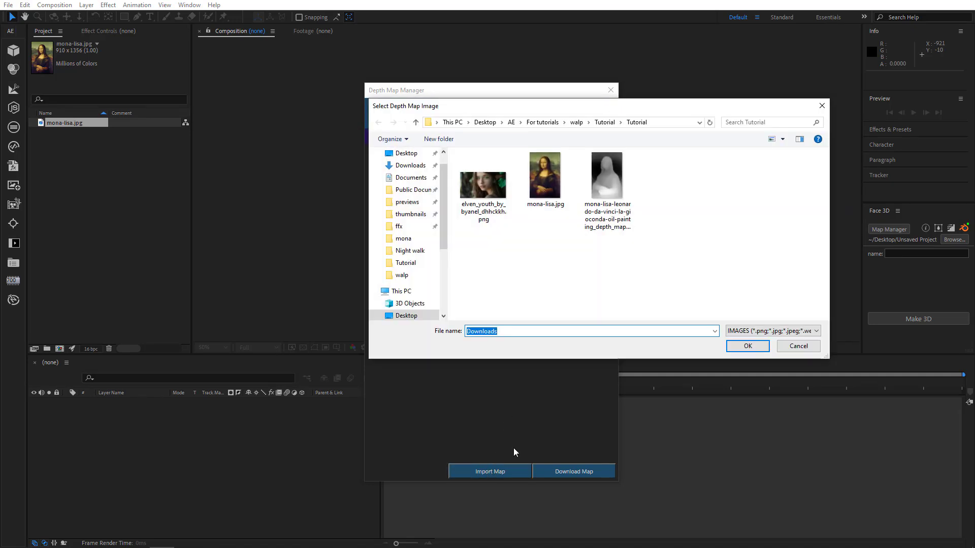
{"action": "left_click", "coordinate": [607, 169]}
{"action": "double_click", "coordinate": [606, 165]}
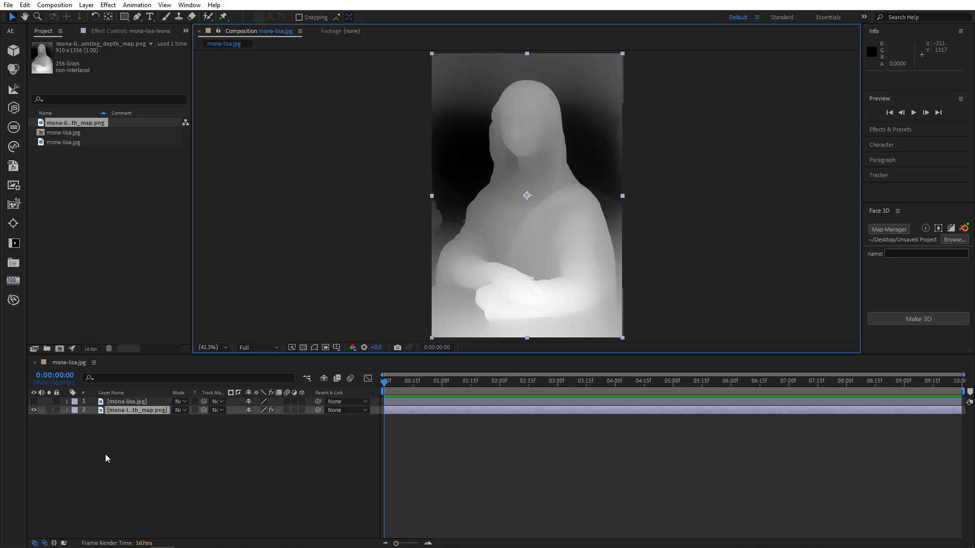
Compare the painting against its grayscale depth map, then run Make 3D on the mona-lisa.jpg layers
{"action": "left_click", "coordinate": [33, 401]}
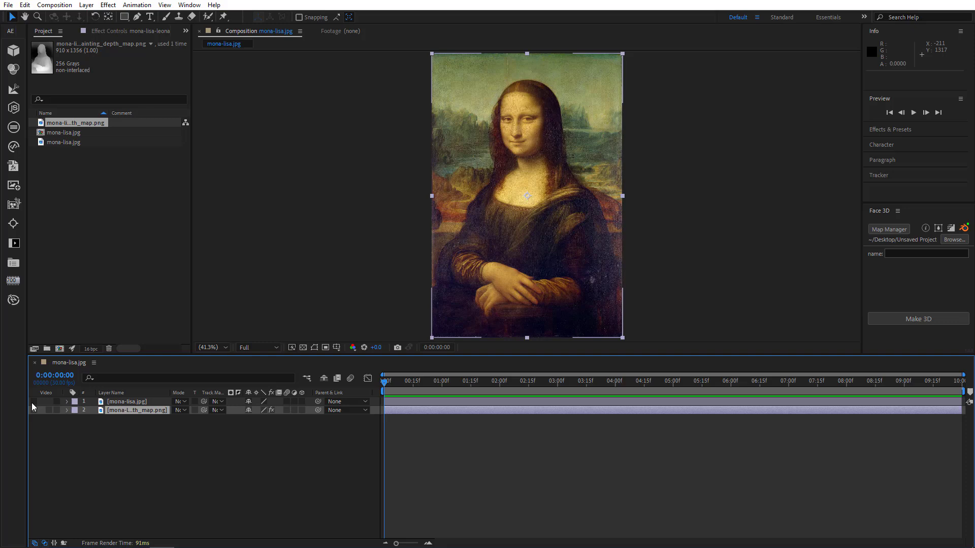
{"action": "left_click", "coordinate": [33, 402]}
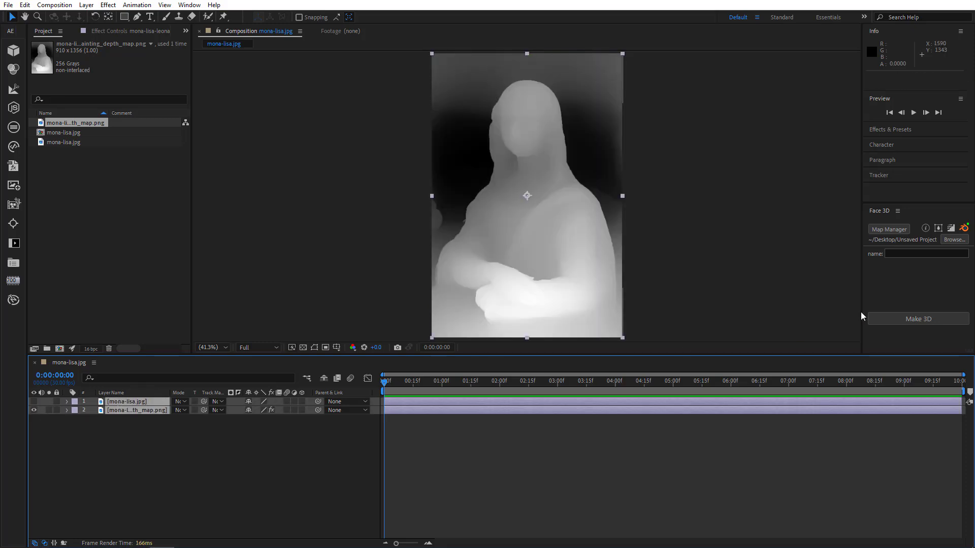
{"action": "left_click", "coordinate": [903, 253]}
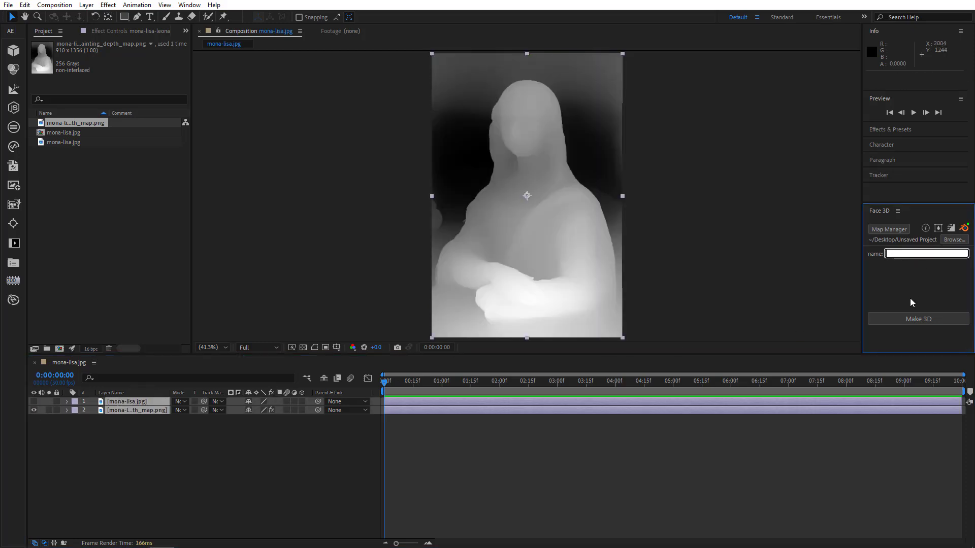
{"action": "left_click", "coordinate": [914, 319]}
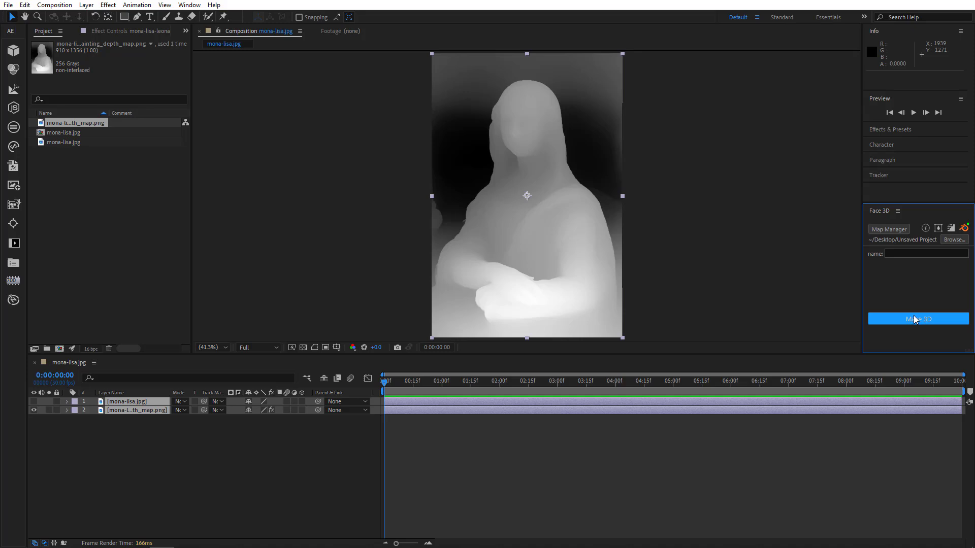